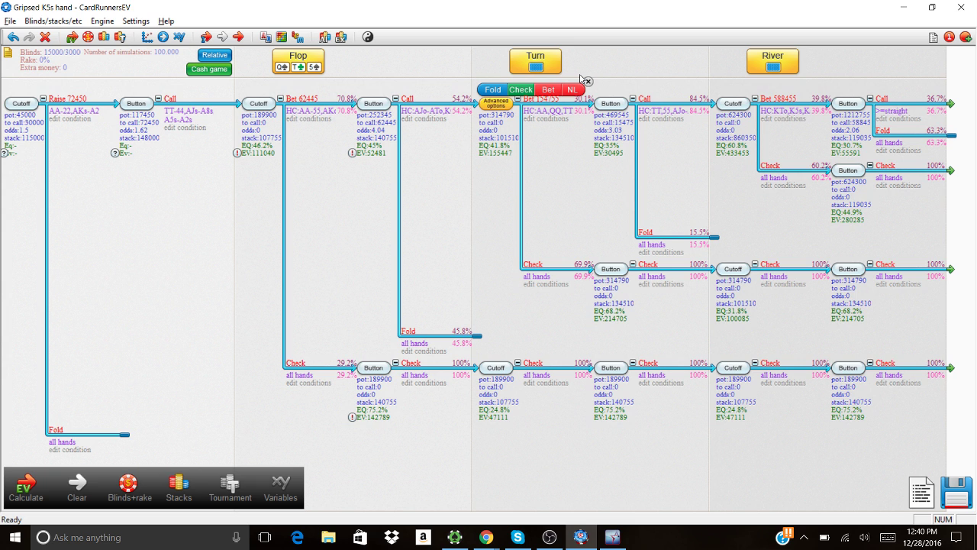
# Review the preflop holecard ranges for the cutoff's raise and the button's call, leaving both ranges as they are.
pyautogui.click(587, 81)
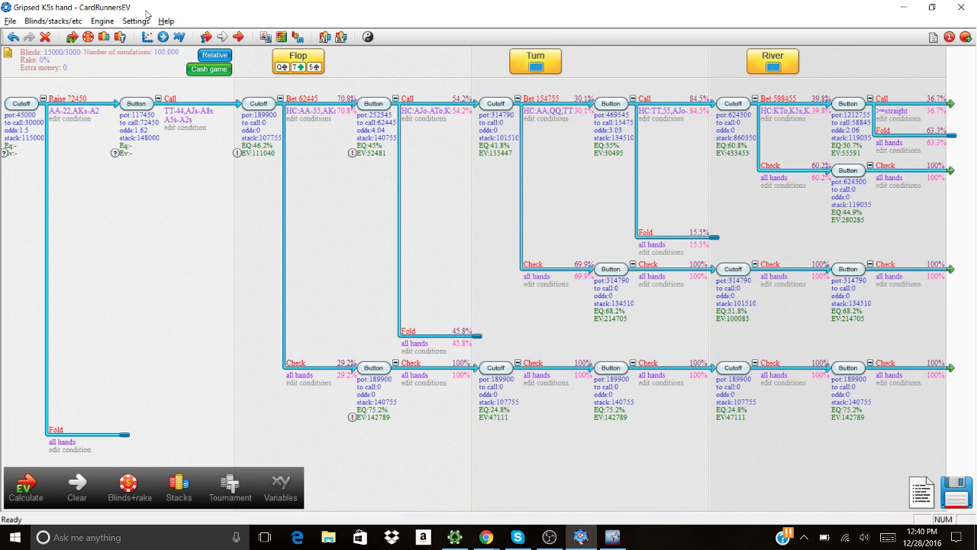
pyautogui.moveTo(63, 113)
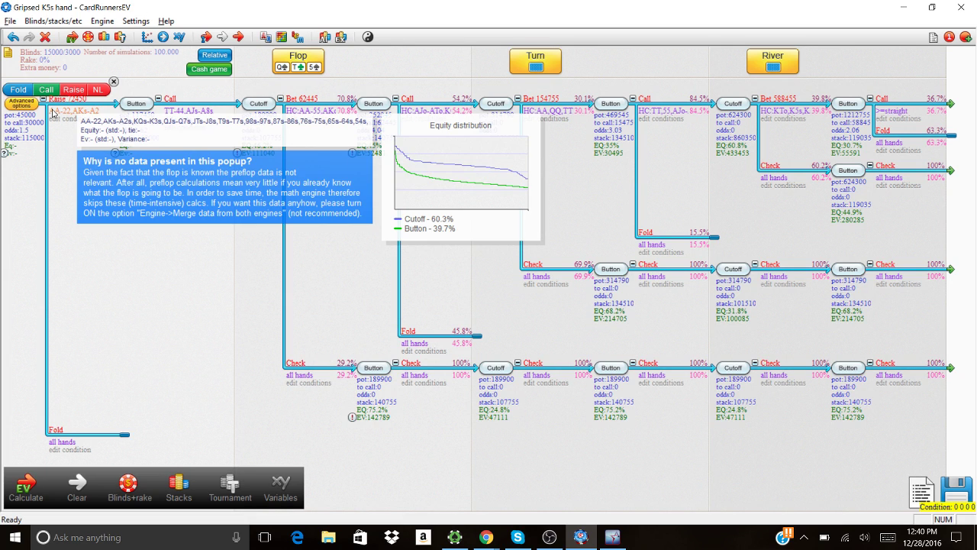
pyautogui.click(54, 114)
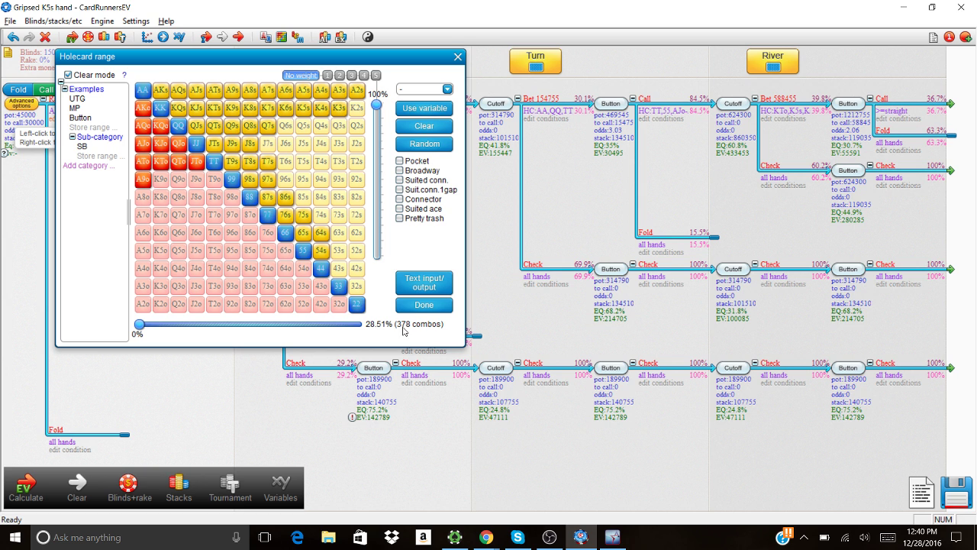
pyautogui.click(439, 308)
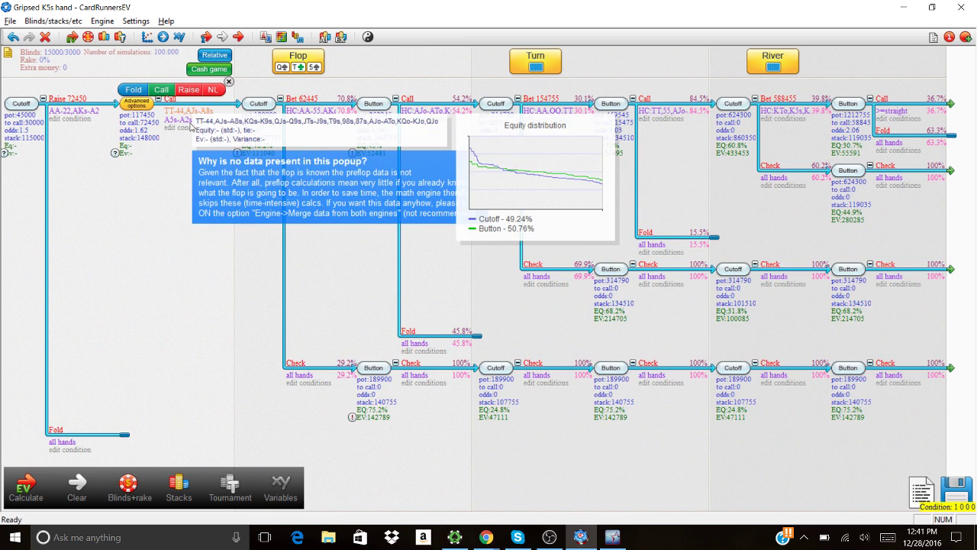
pyautogui.click(189, 130)
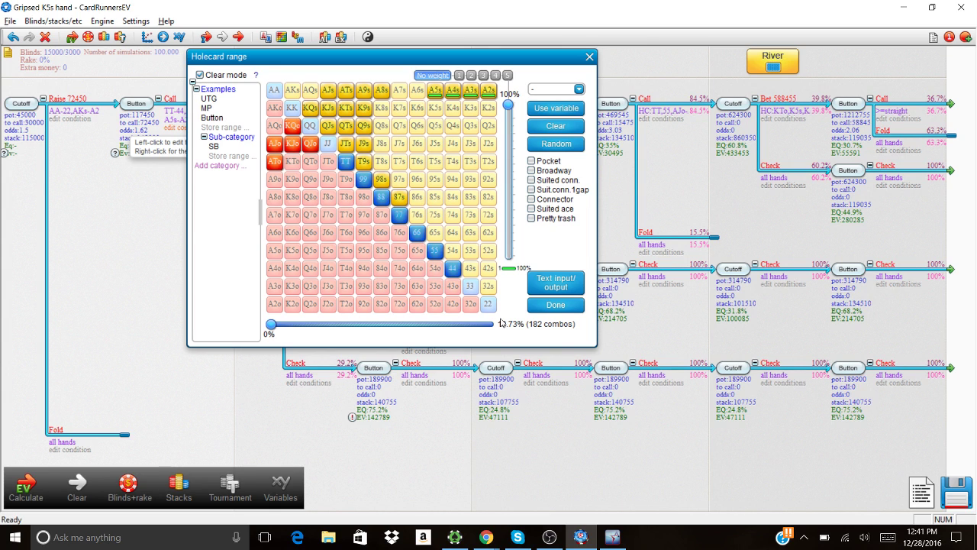
pyautogui.click(548, 307)
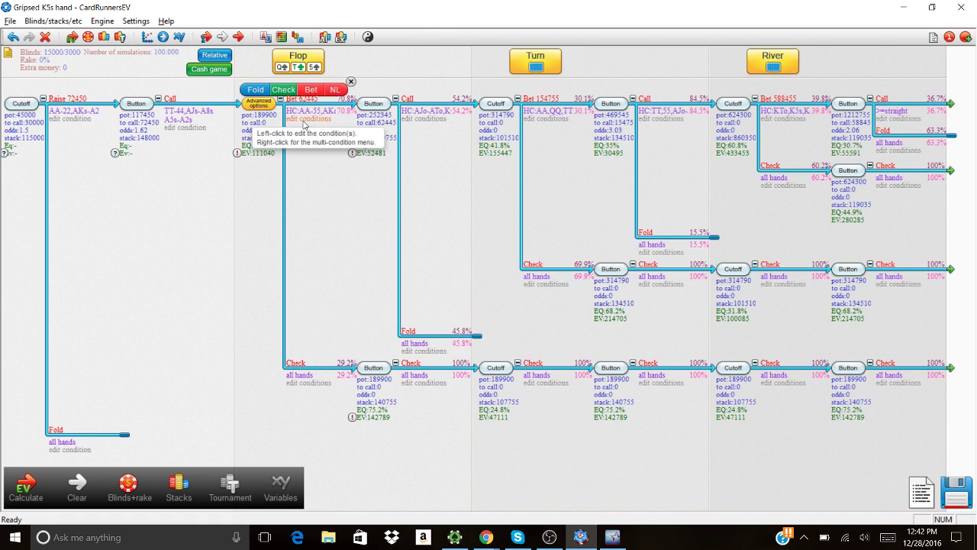
# Examine the flop ranges for the cutoff's 62445 bet and the button's call.
pyautogui.moveTo(304, 113)
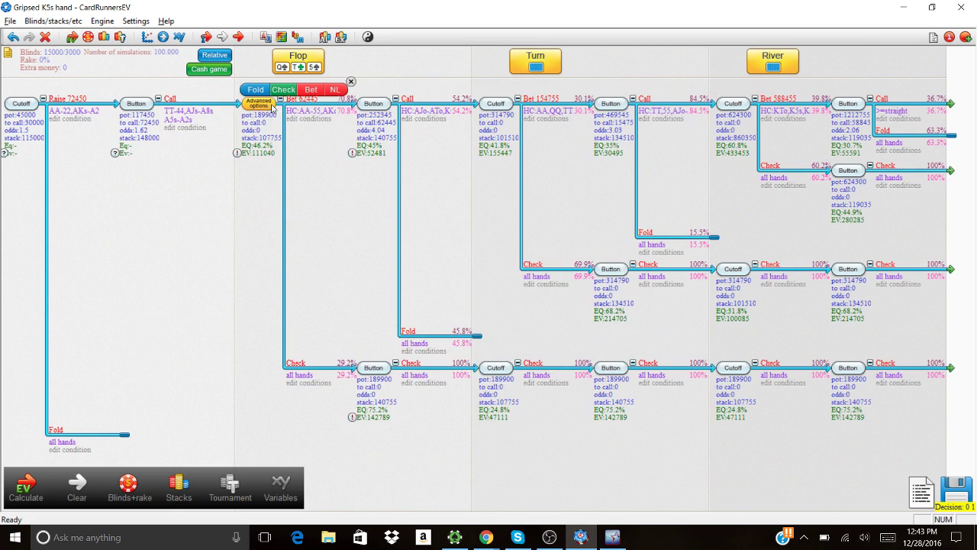
pyautogui.moveTo(265, 106)
pyautogui.moveTo(327, 113)
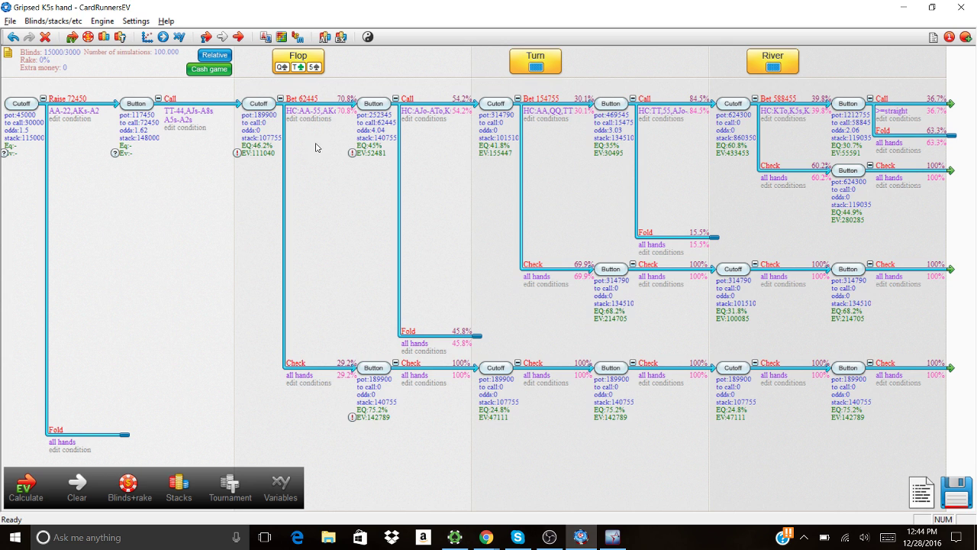
pyautogui.moveTo(400, 118)
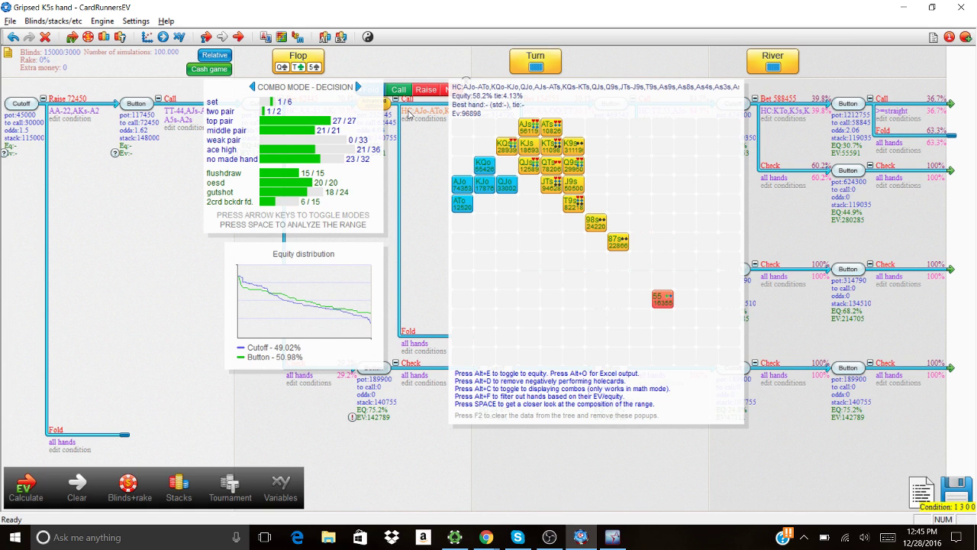
# Set the turn card to the ace of spades.
pyautogui.click(542, 69)
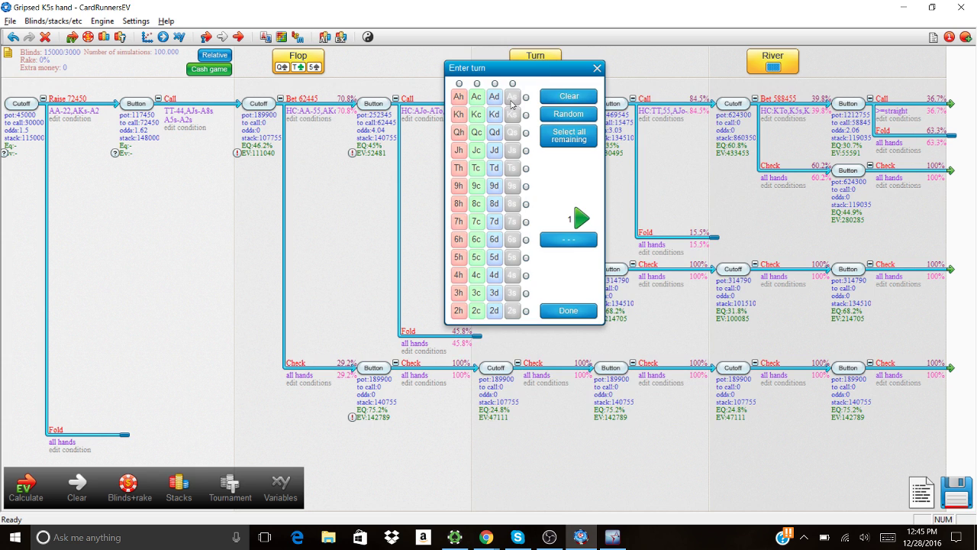
pyautogui.click(511, 98)
pyautogui.click(568, 311)
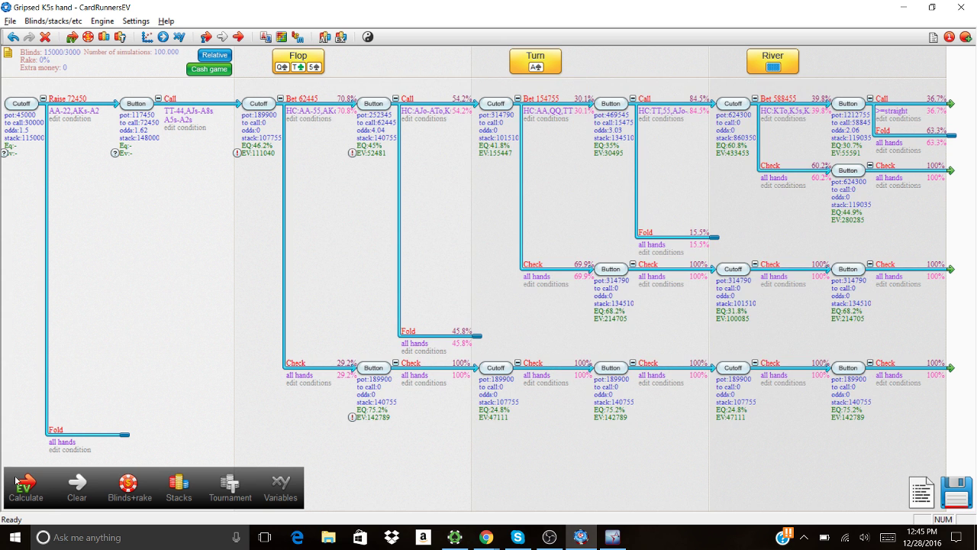
# Examine the cutoff's turn decision and switch its combo breakdown from decision to entry point mode.
pyautogui.moveTo(542, 115)
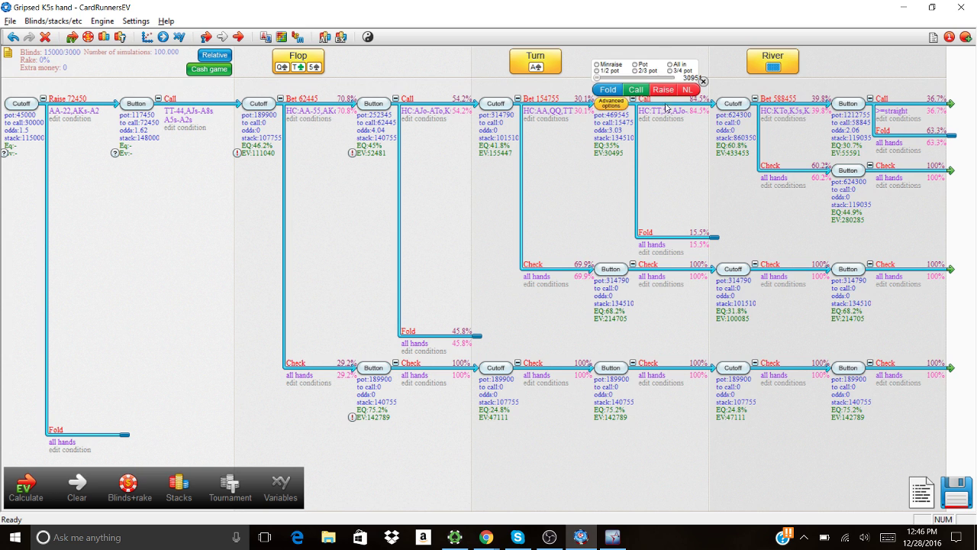
pyautogui.moveTo(665, 114)
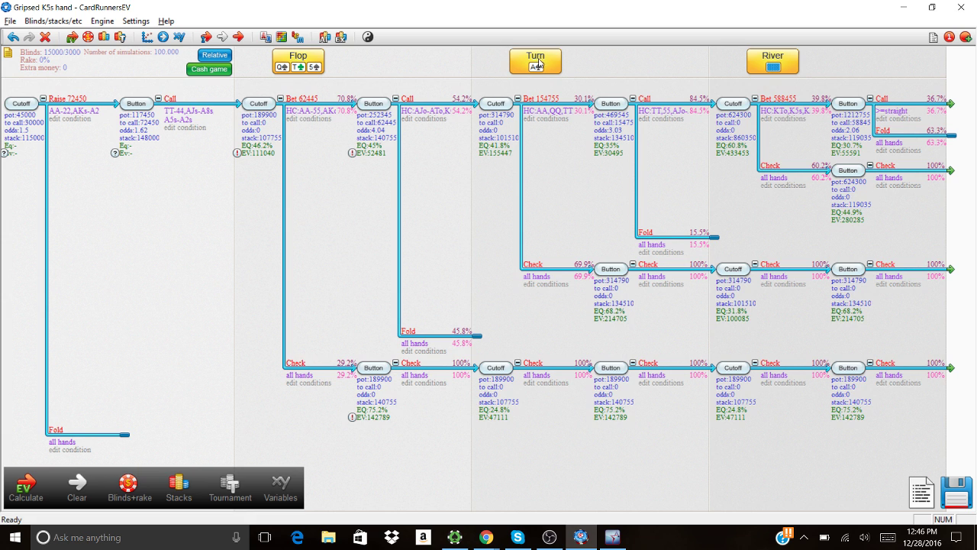
pyautogui.moveTo(541, 76)
pyautogui.moveTo(240, 93)
pyautogui.moveTo(503, 103)
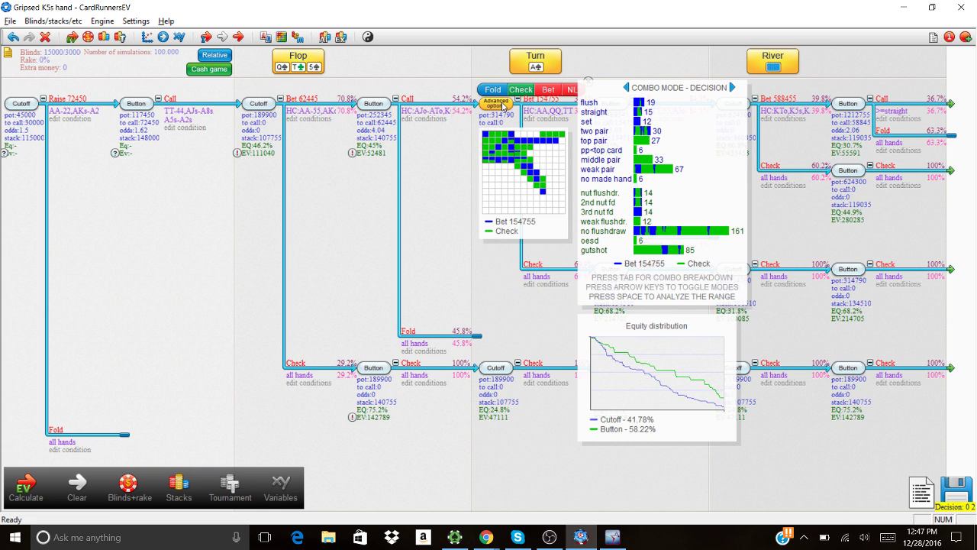
pyautogui.press('Right')
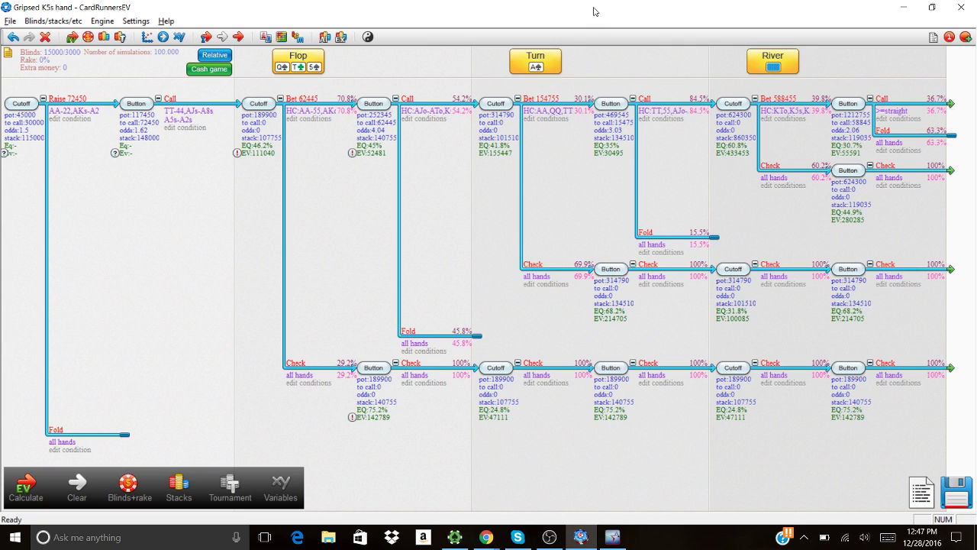
# Compare the cutoff's turn checking and betting ranges with the button's turn calling range.
pyautogui.moveTo(622, 105)
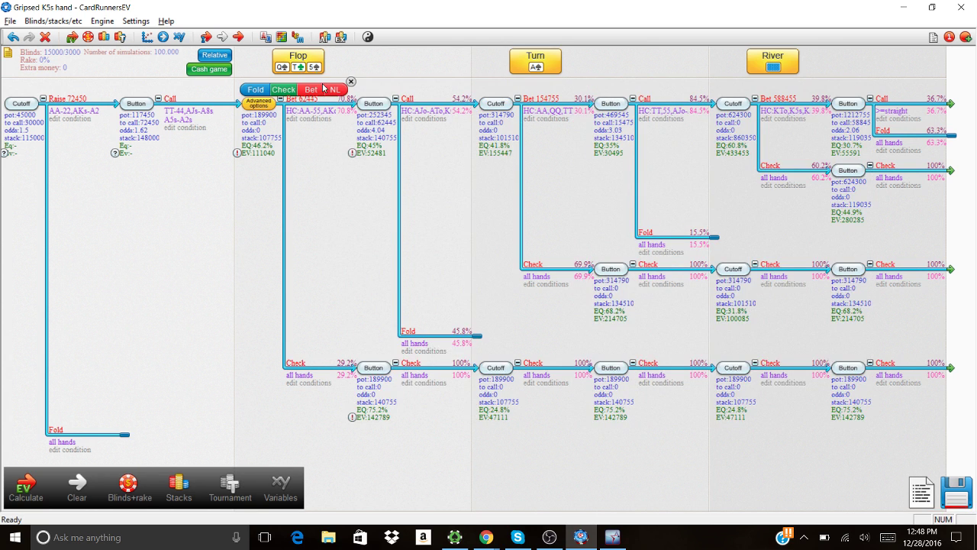
pyautogui.moveTo(329, 108)
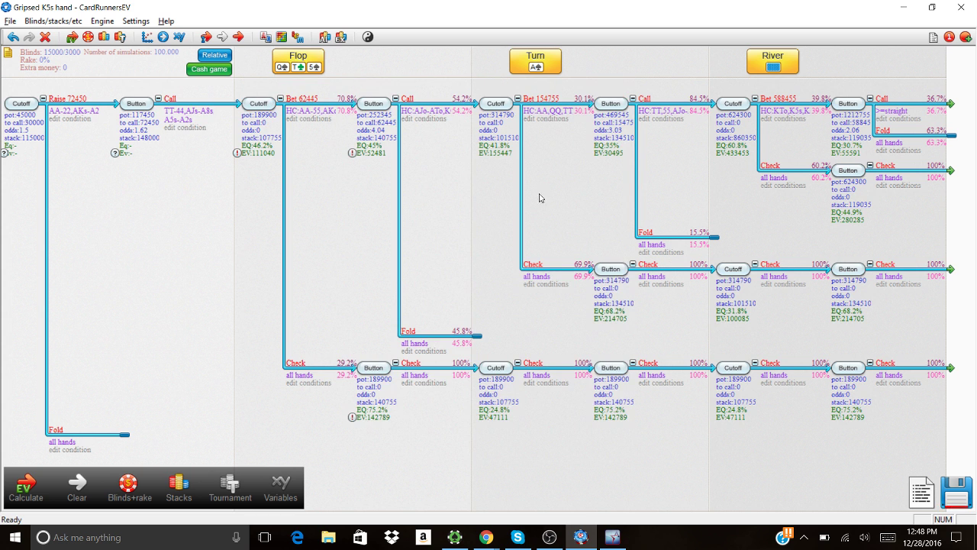
pyautogui.moveTo(534, 274)
pyautogui.moveTo(563, 270)
pyautogui.moveTo(557, 114)
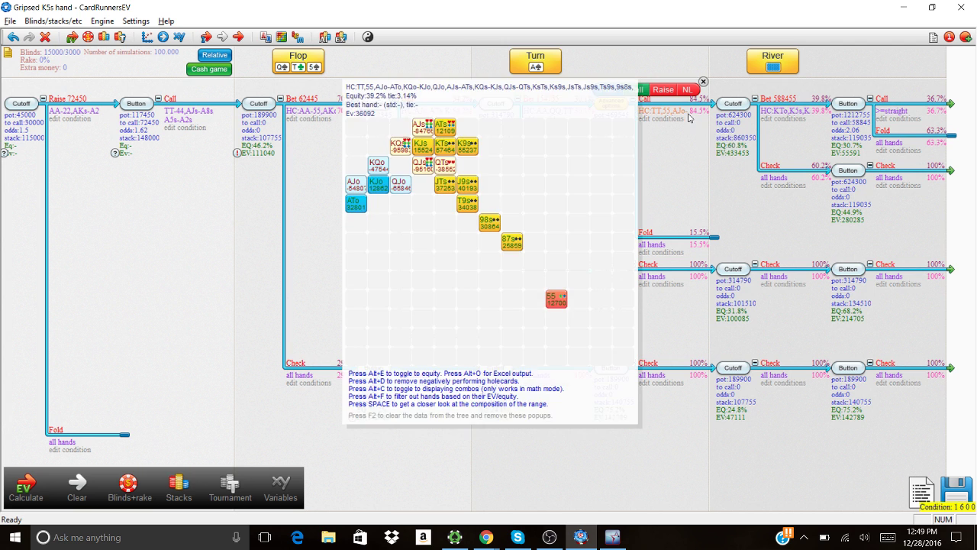
pyautogui.moveTo(691, 116)
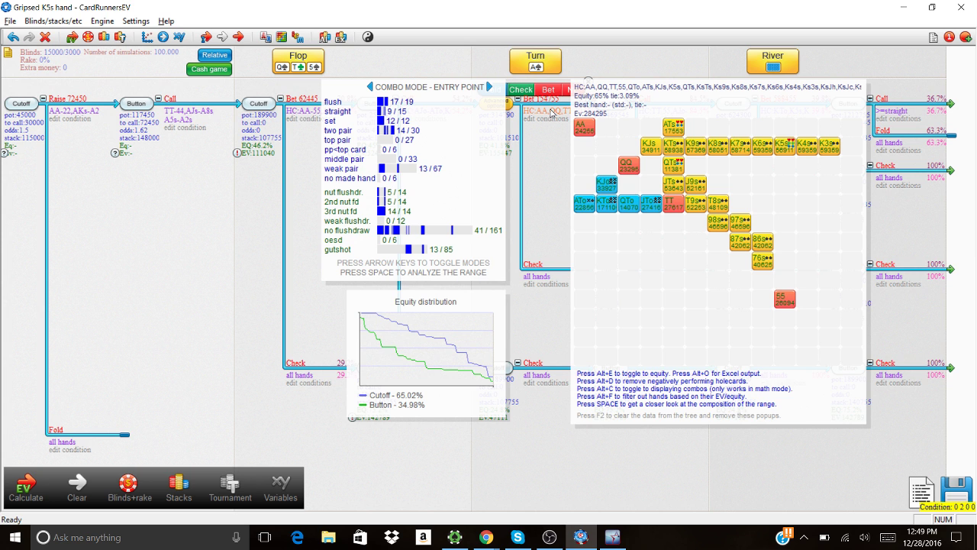
# Set the river card to the five of hearts and recalculate the tree's EV.
pyautogui.click(773, 69)
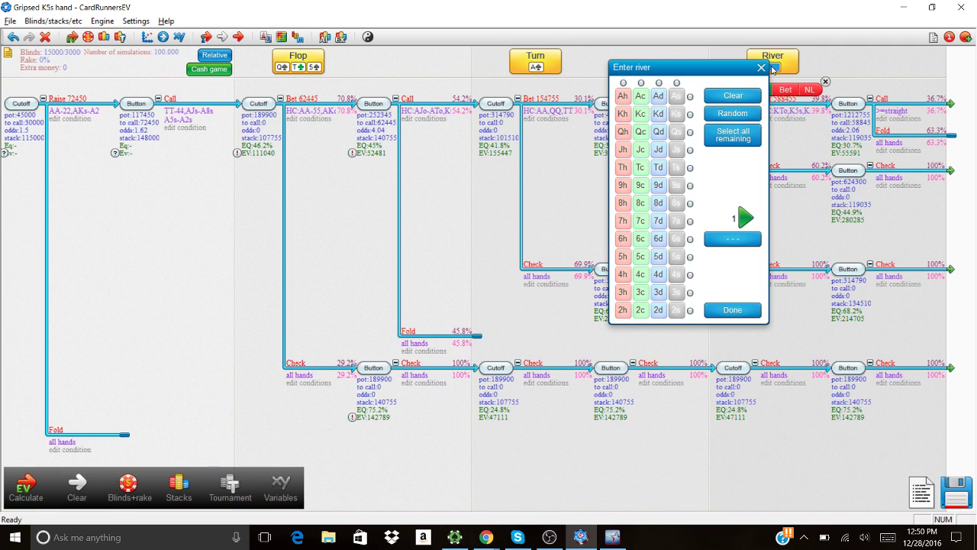
pyautogui.click(624, 258)
pyautogui.click(731, 310)
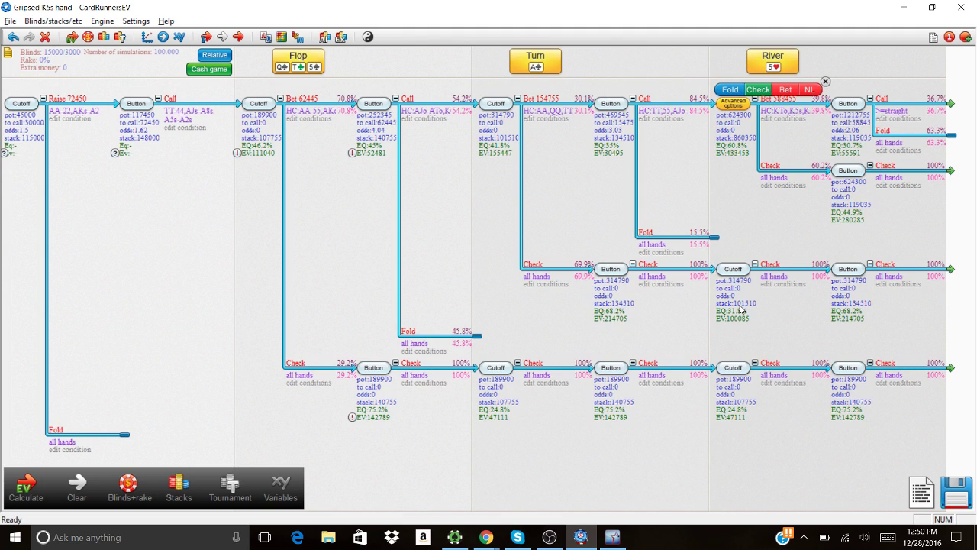
pyautogui.press('F7')
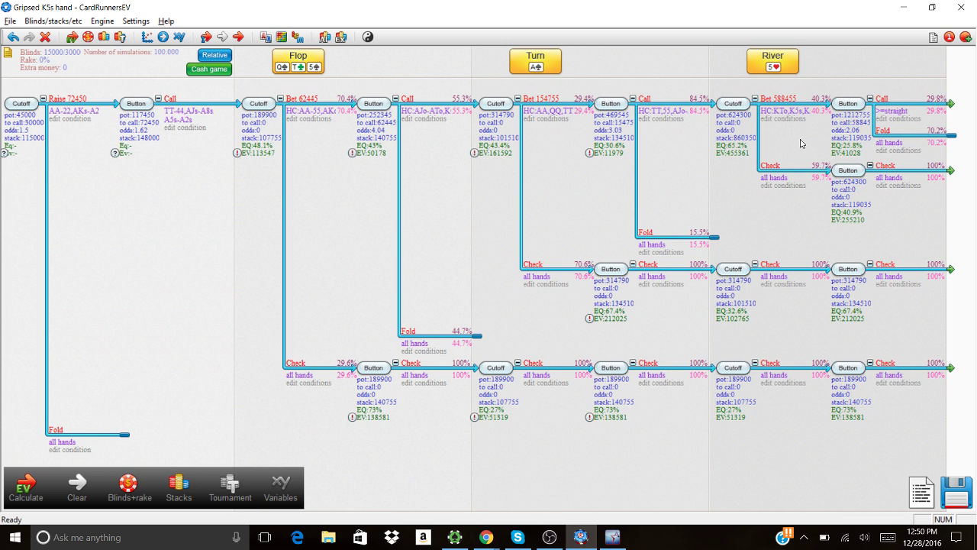
pyautogui.moveTo(895, 111)
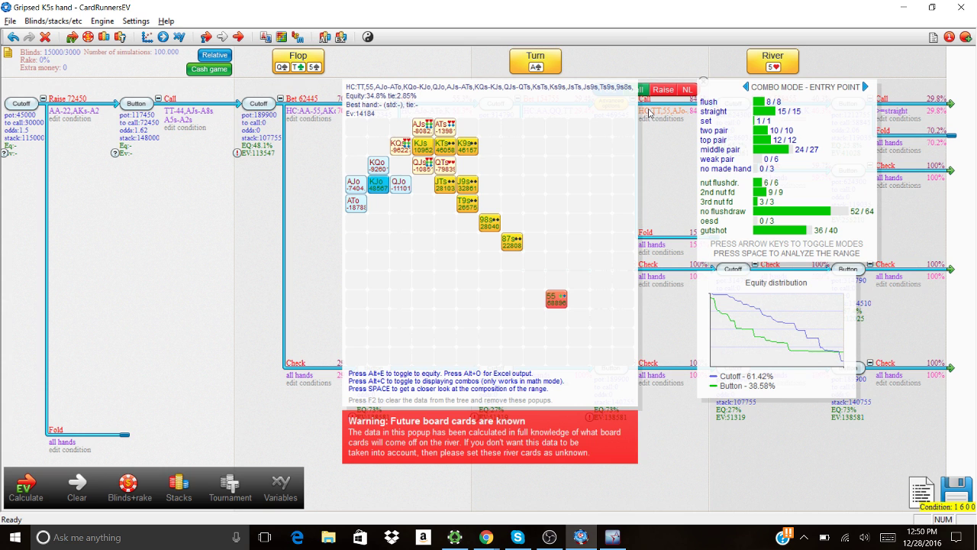
# Replace the river card with the king of hearts and recalculate the tree's EV.
pyautogui.click(774, 67)
pyautogui.click(621, 256)
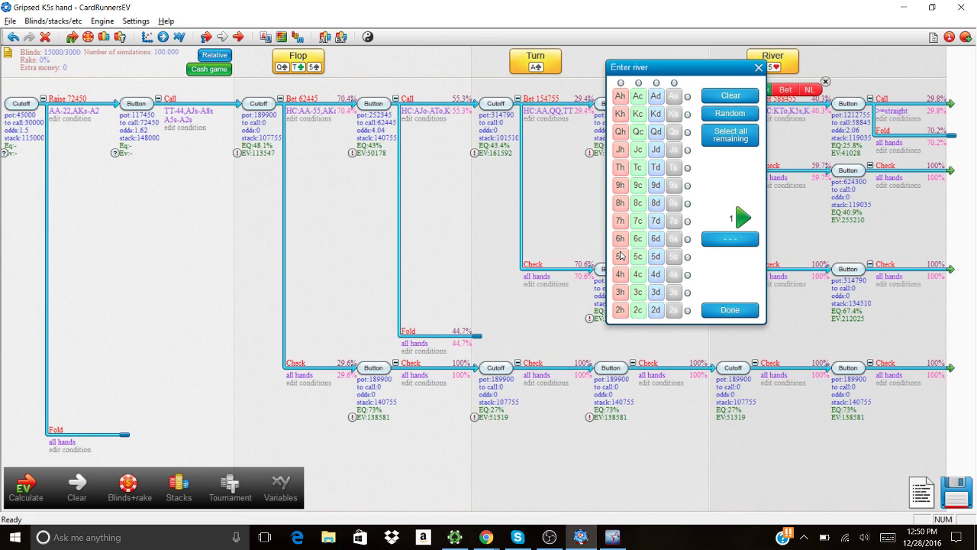
pyautogui.click(620, 114)
pyautogui.click(723, 310)
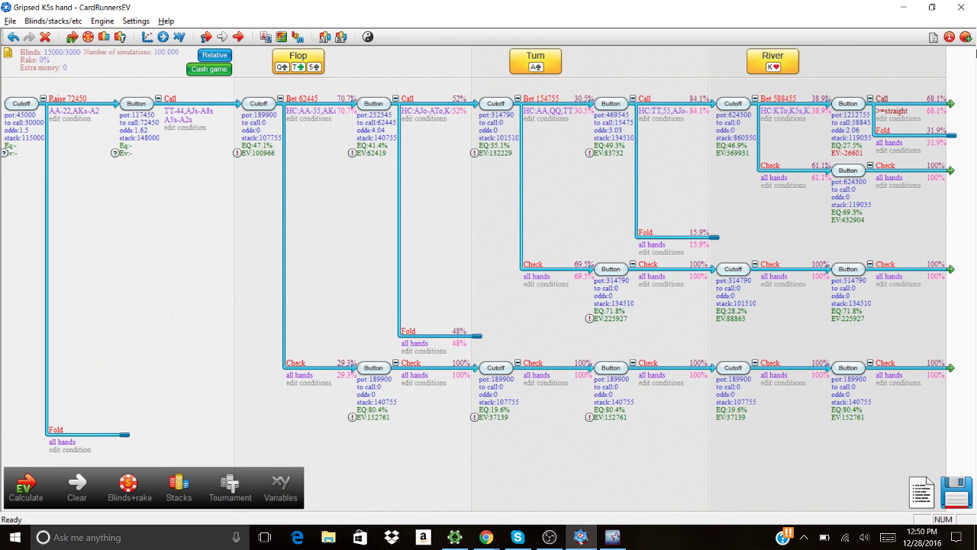
# Analyze the button's river calling range in detail, reading the equity and EV of each hand in the list.
pyautogui.moveTo(798, 114)
pyautogui.moveTo(899, 113)
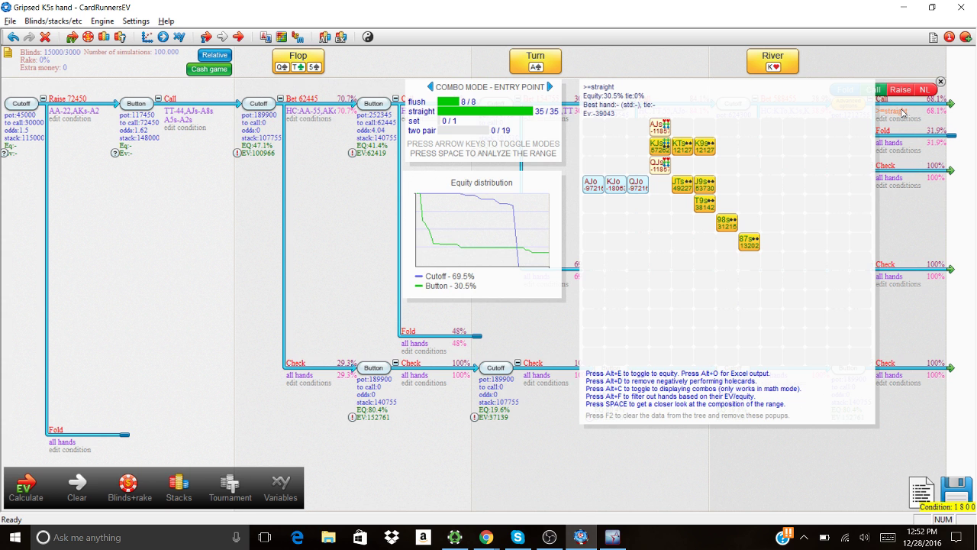
pyautogui.press('space')
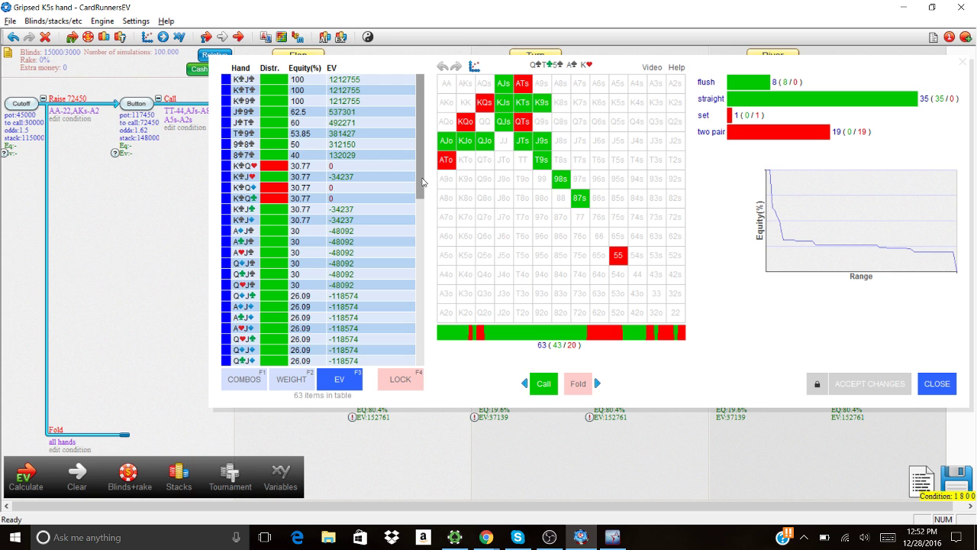
pyautogui.moveTo(425, 183); pyautogui.dragTo(417, 250)
pyautogui.scroll(-1, 416, 246)
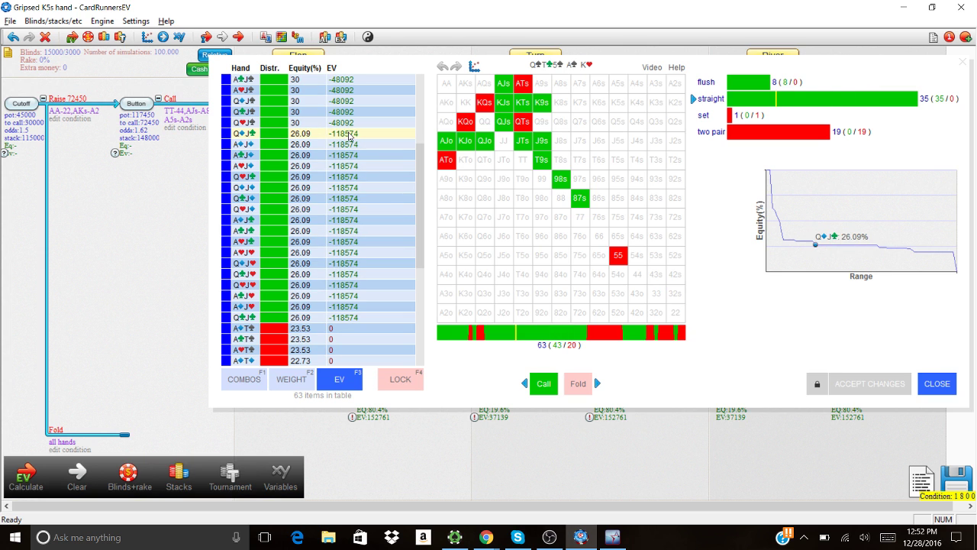
pyautogui.scroll(4, 384, 211)
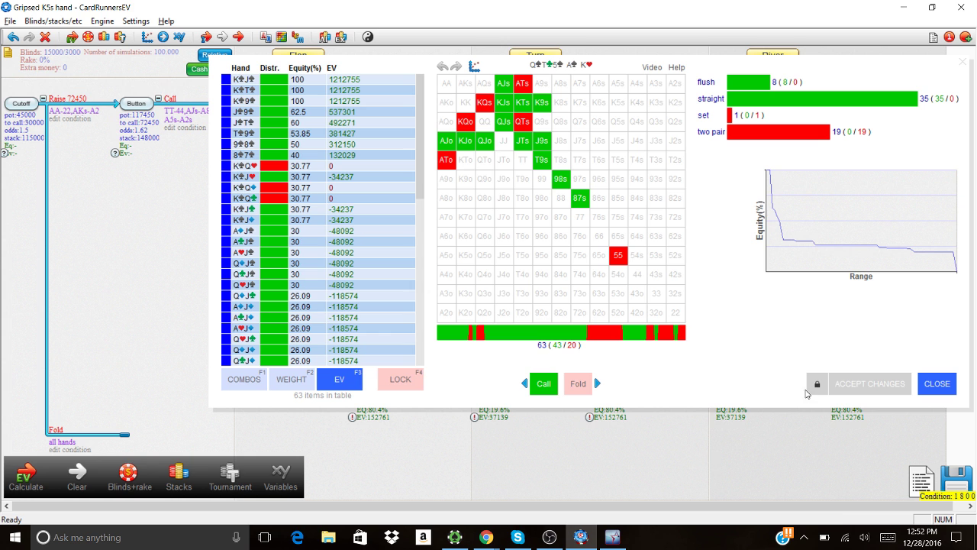
pyautogui.click(937, 383)
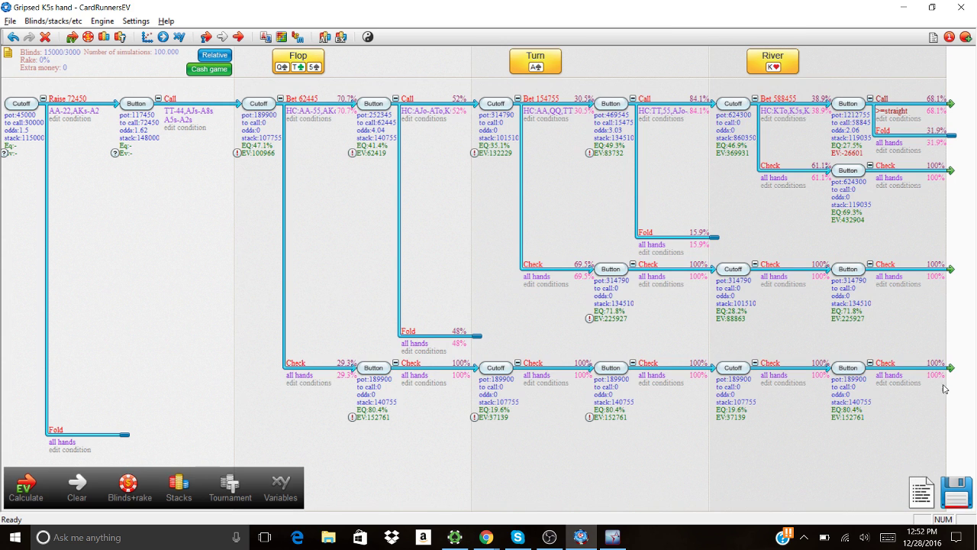
# Compare the hands in the cutoff's 588455 river bet with those in the button's straight-or-better call.
pyautogui.moveTo(882, 252)
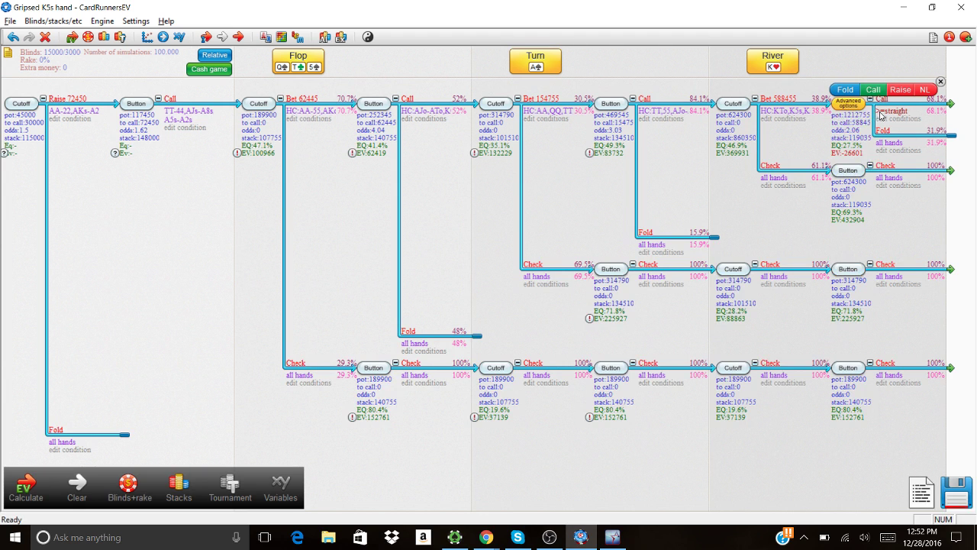
pyautogui.moveTo(807, 74)
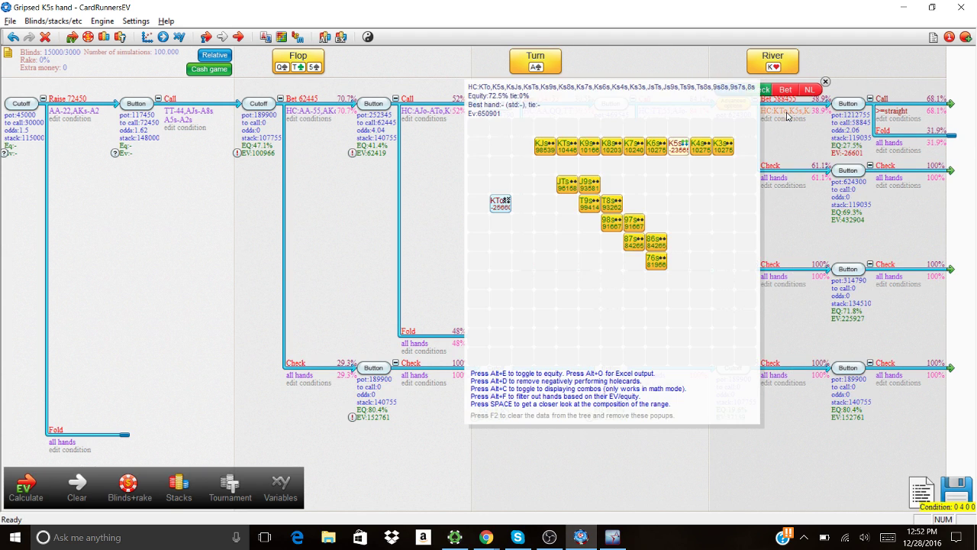
pyautogui.moveTo(803, 115)
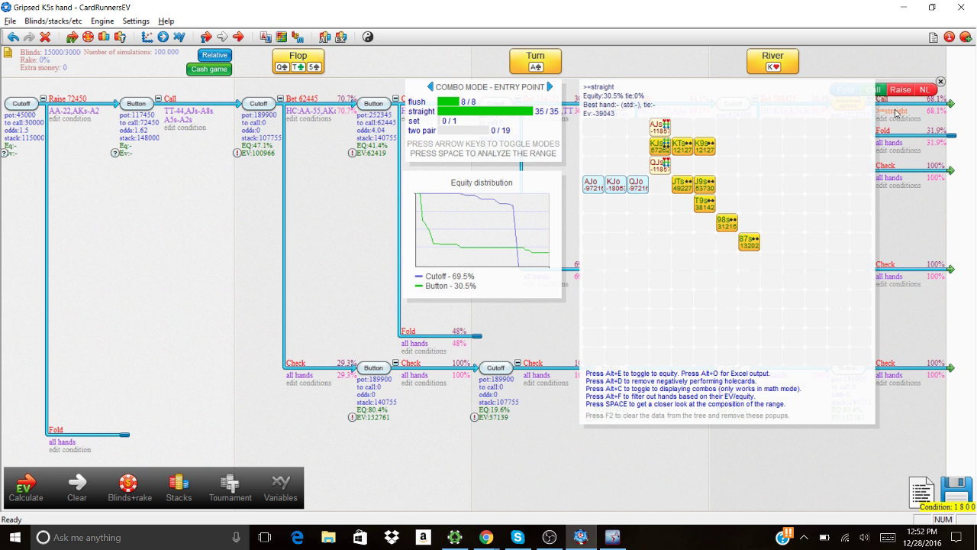
pyautogui.moveTo(734, 113)
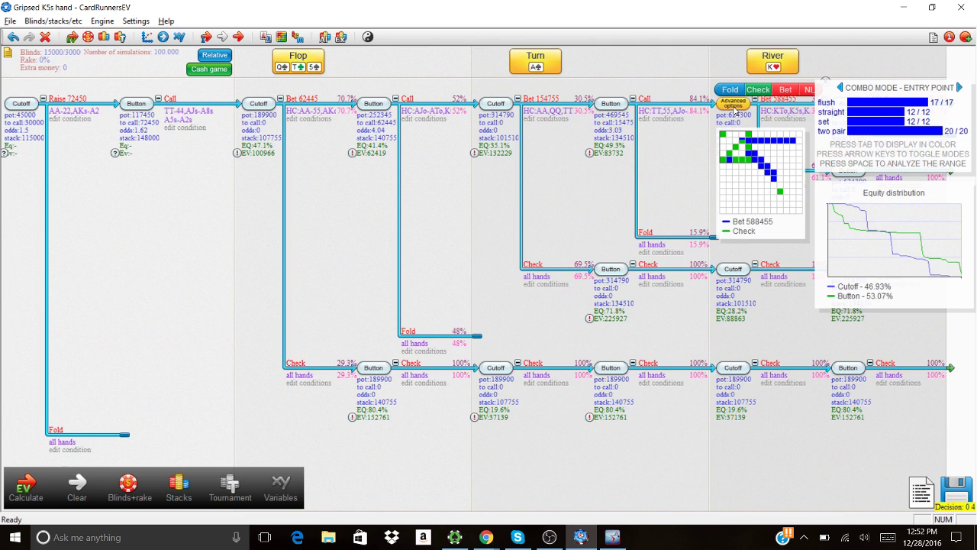
pyautogui.moveTo(842, 107)
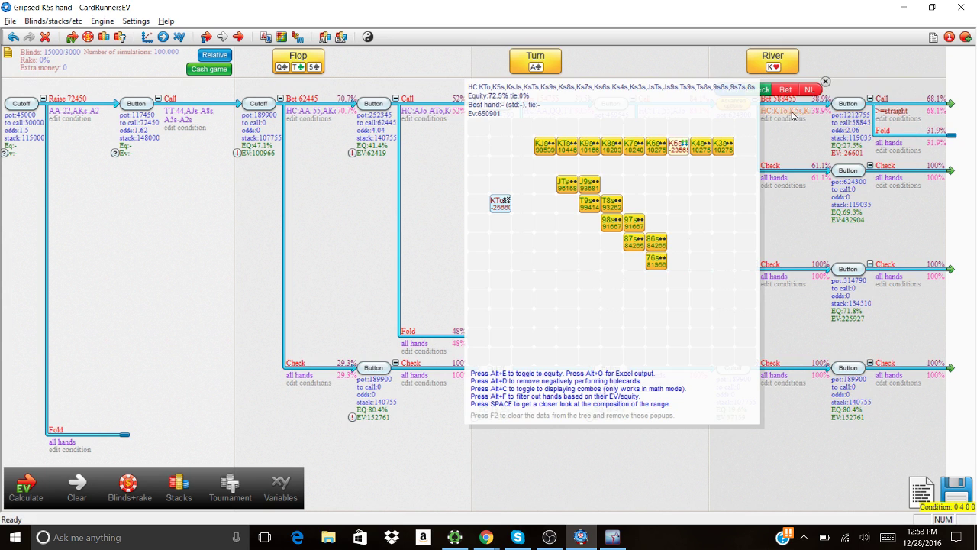
# Remove QJs and QJo from the button's turn calling range against the 154755 bet and recalculate the tree's EV.
pyautogui.moveTo(661, 113)
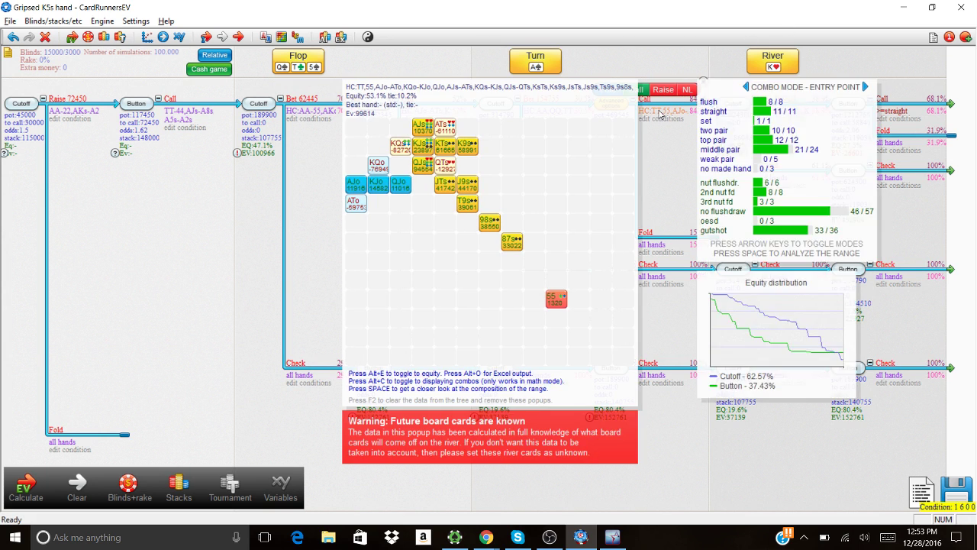
pyautogui.click(660, 114)
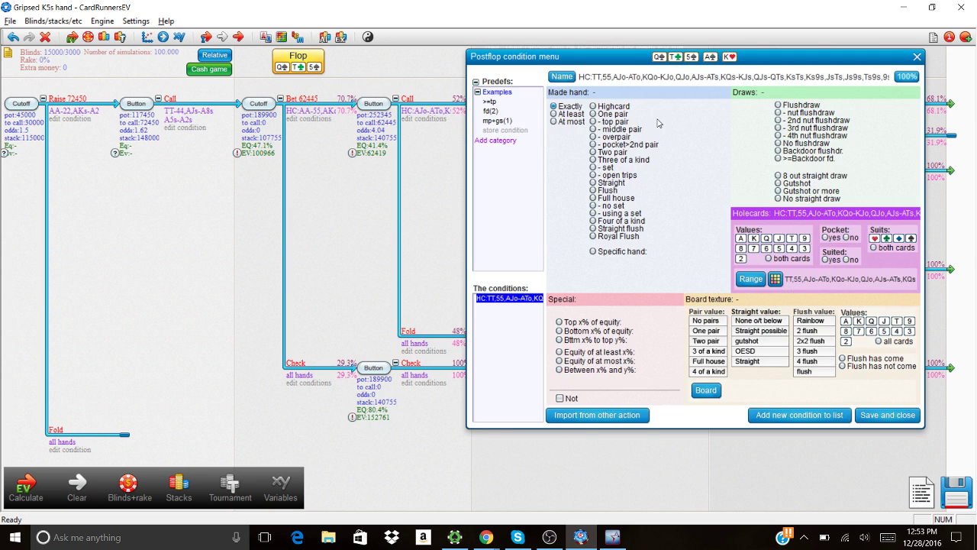
pyautogui.click(751, 280)
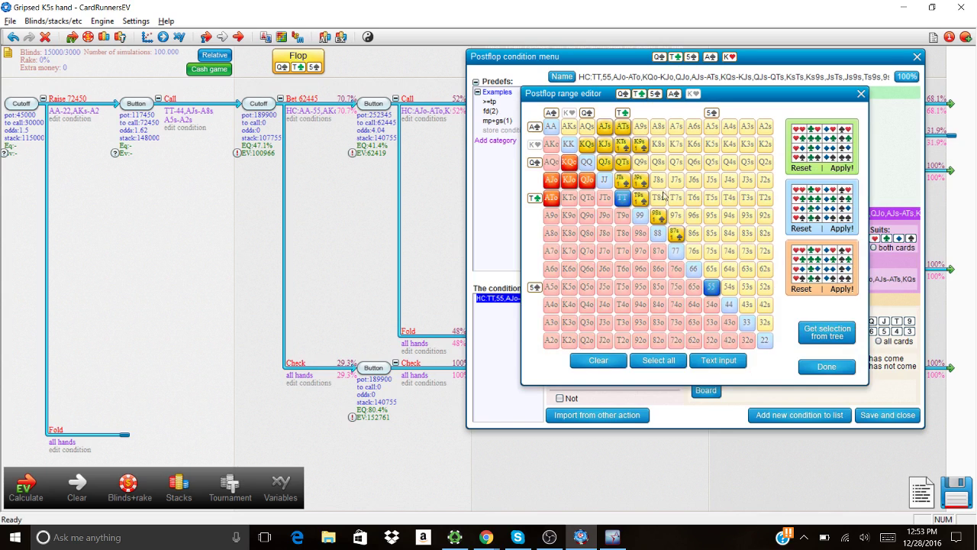
pyautogui.click(603, 161)
pyautogui.click(587, 179)
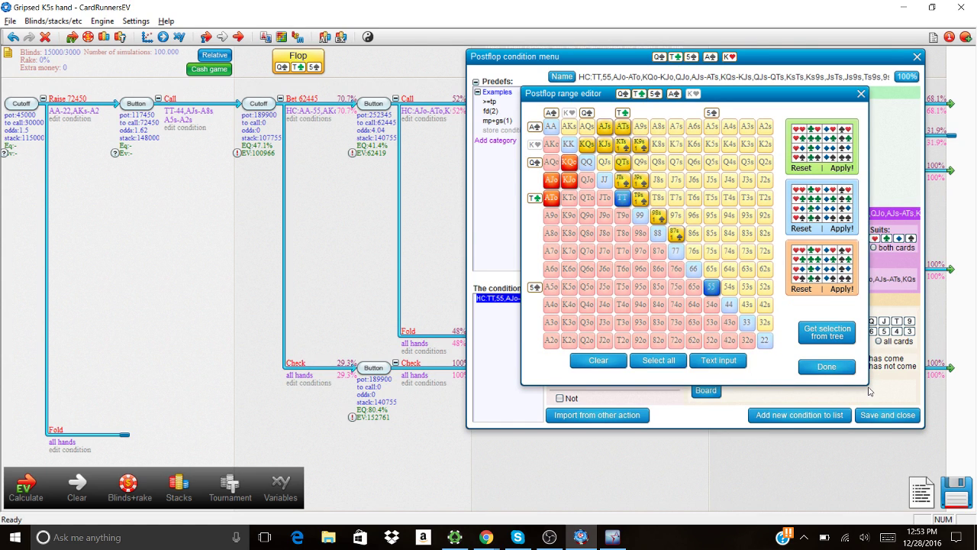
pyautogui.click(833, 368)
pyautogui.click(898, 420)
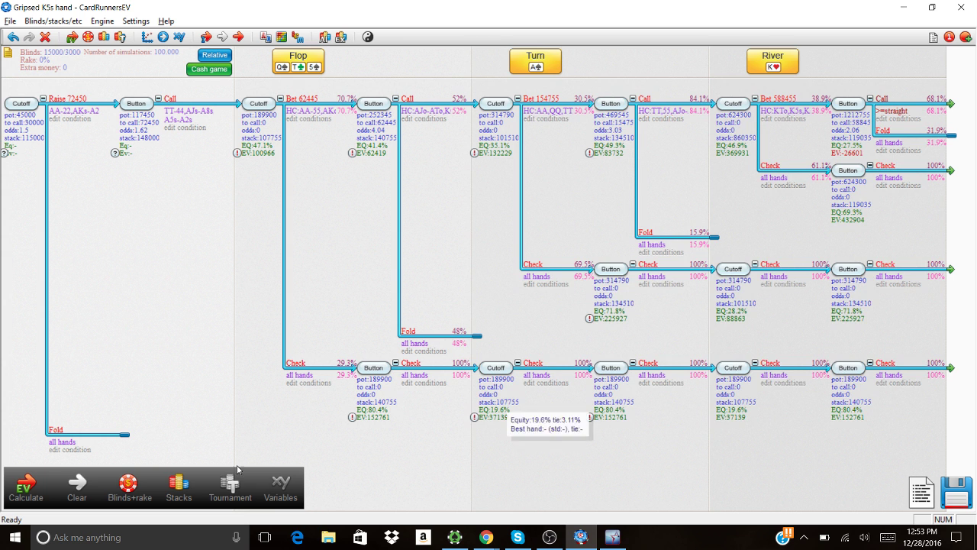
pyautogui.click(23, 485)
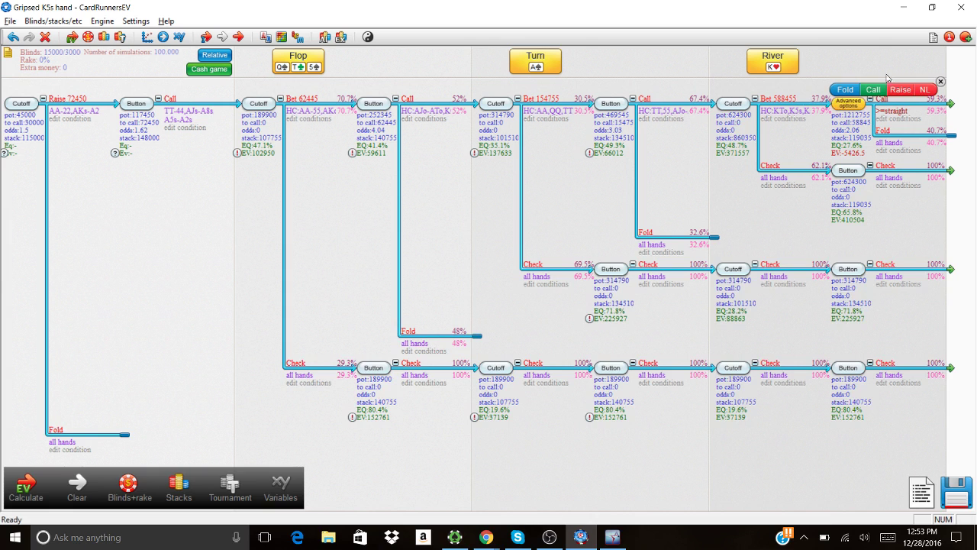
# Examine the EV of each hand in the button's straight-or-better river call against the cutoff's 588455 bet.
pyautogui.moveTo(892, 112)
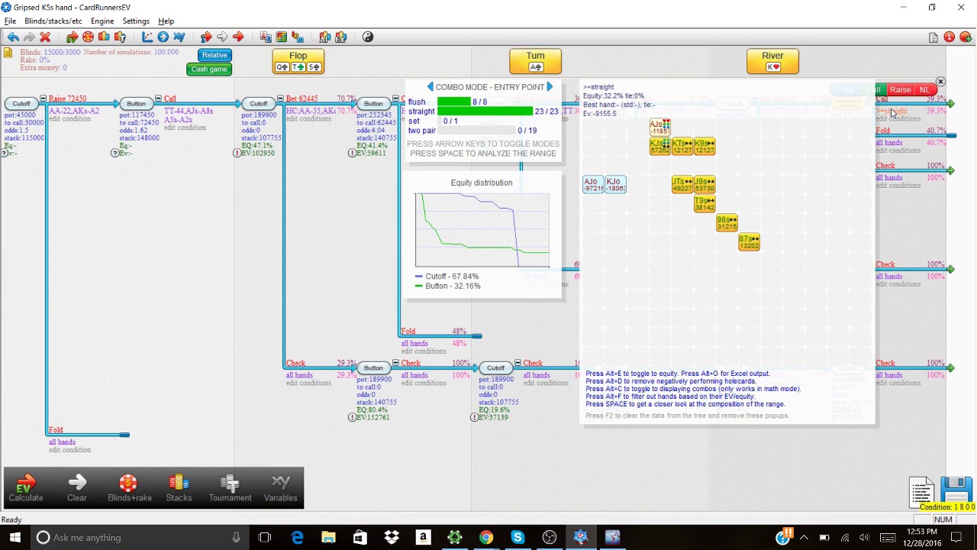
pyautogui.moveTo(775, 112)
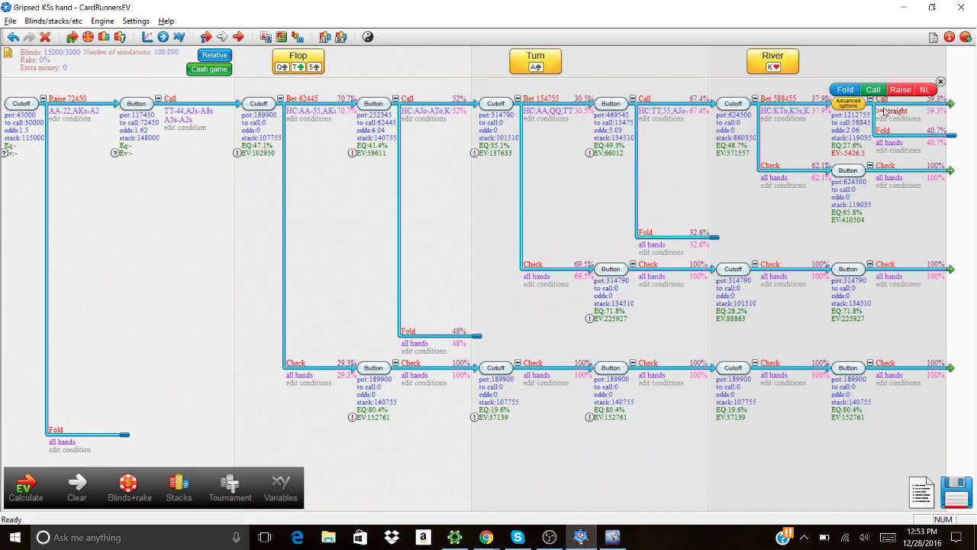
pyautogui.moveTo(893, 112)
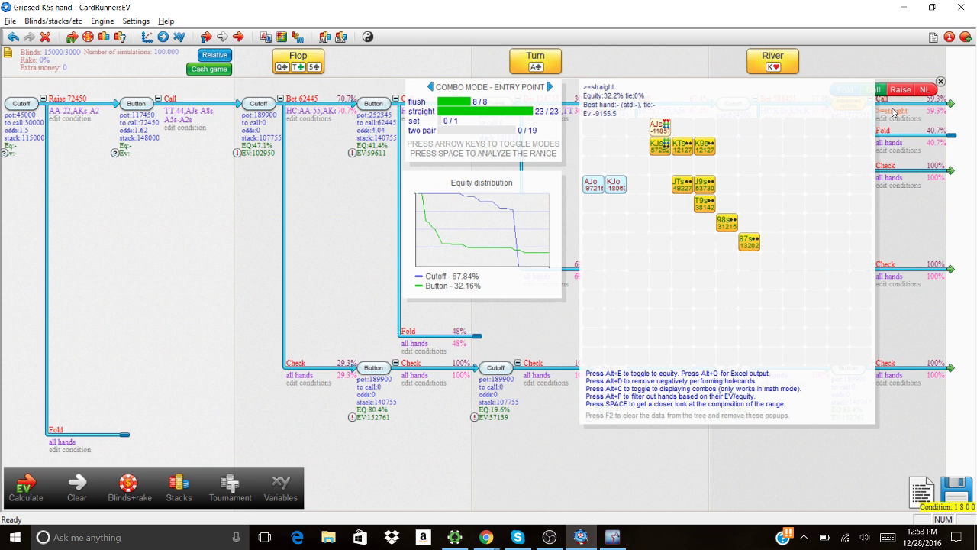
pyautogui.click(893, 111)
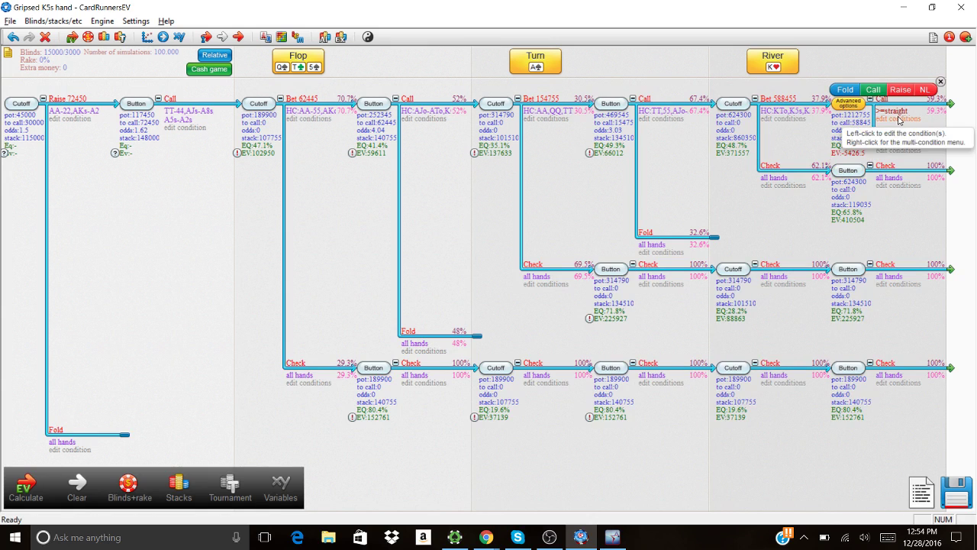
pyautogui.moveTo(898, 118)
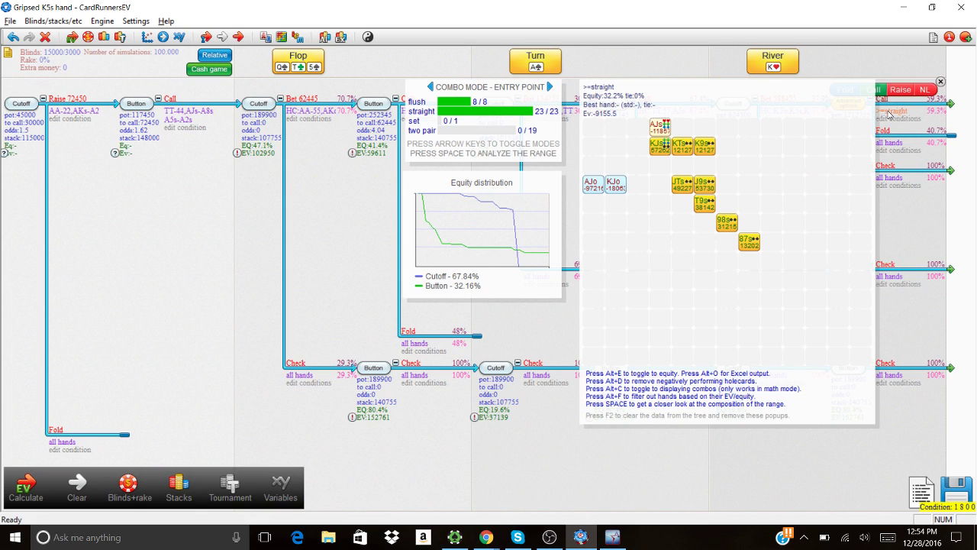
# Remove the bluffs KTo and K5s from the cutoff's 588455 river betting range and recalculate the tree's EV.
pyautogui.moveTo(781, 113)
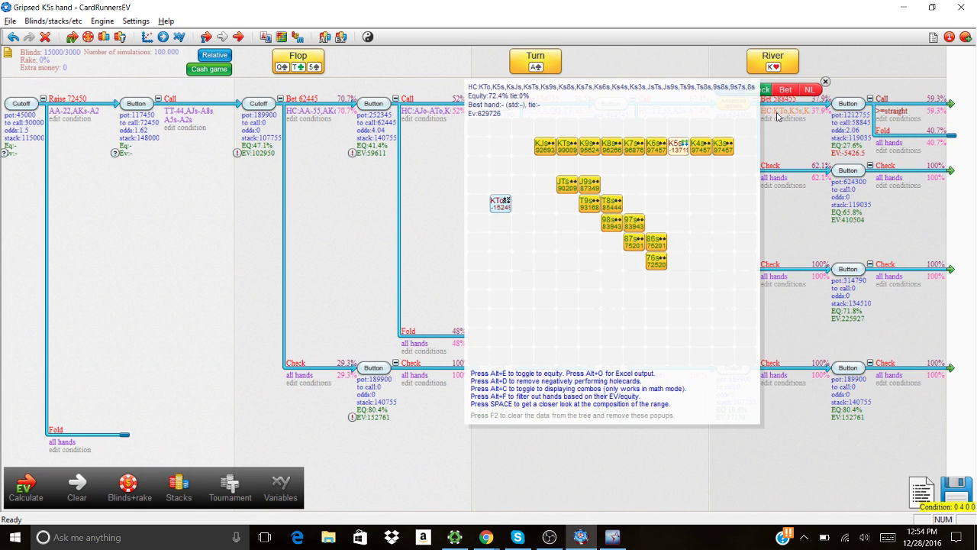
pyautogui.click(783, 116)
pyautogui.click(824, 278)
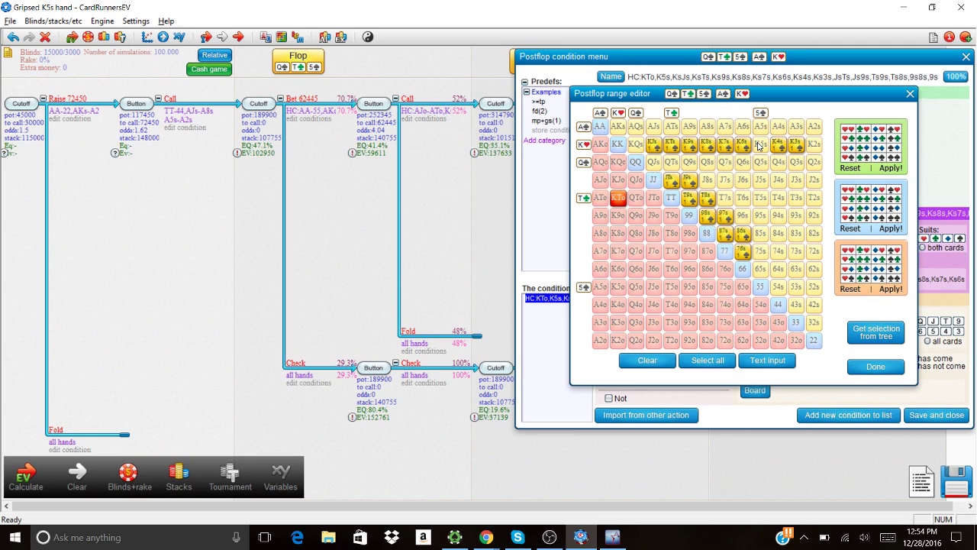
pyautogui.click(617, 203)
pyautogui.click(863, 365)
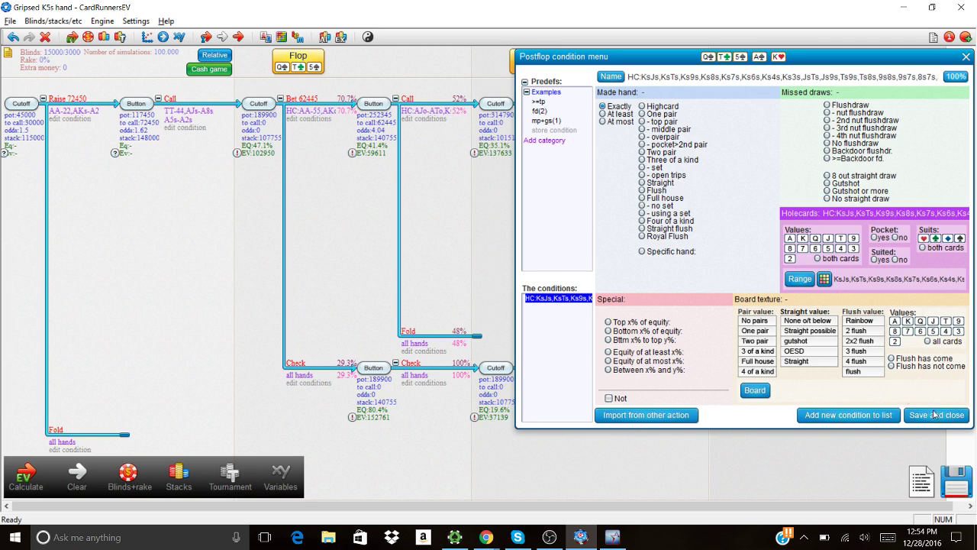
pyautogui.click(937, 416)
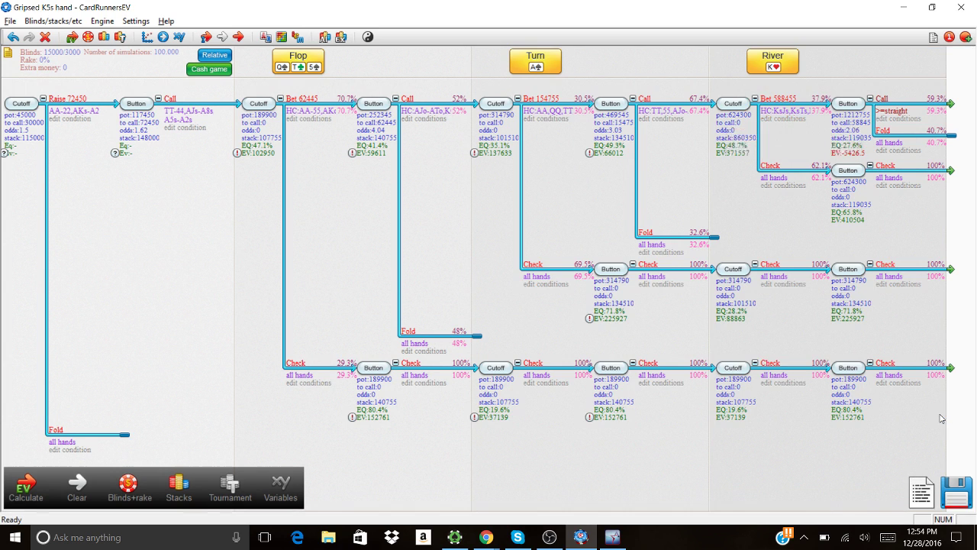
pyautogui.click(26, 489)
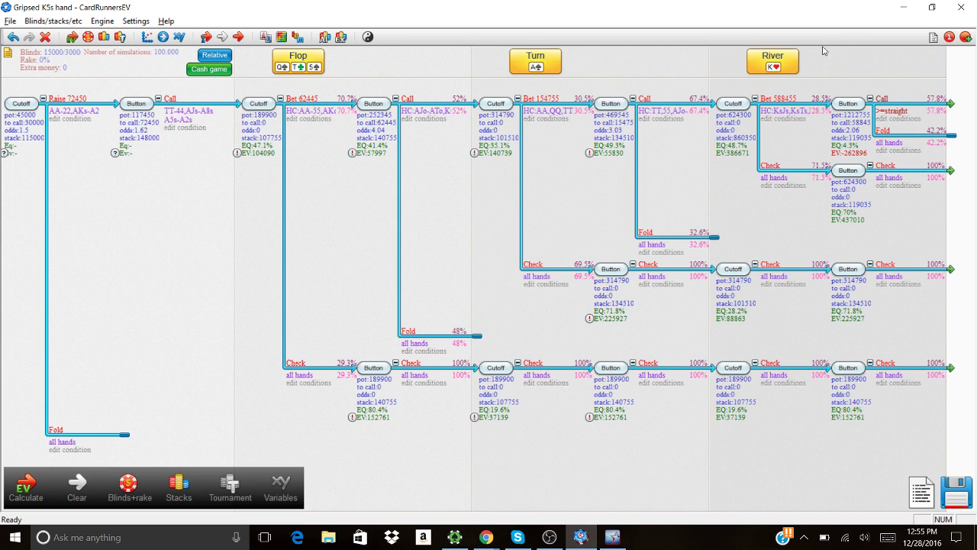
# Review the equity and EV of the cutoff's flush-only river bet against the button's straight-or-better call.
pyautogui.moveTo(828, 100)
pyautogui.moveTo(796, 114)
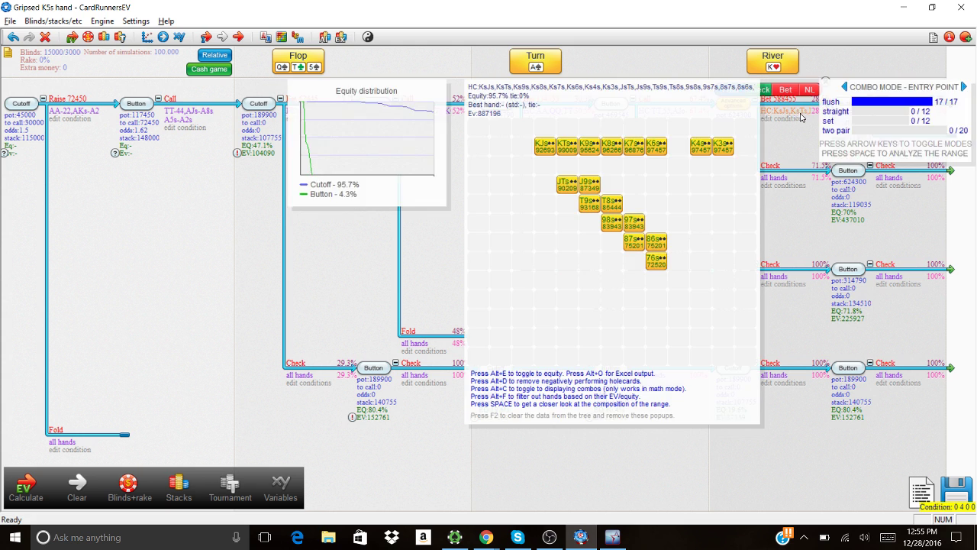
pyautogui.moveTo(895, 116)
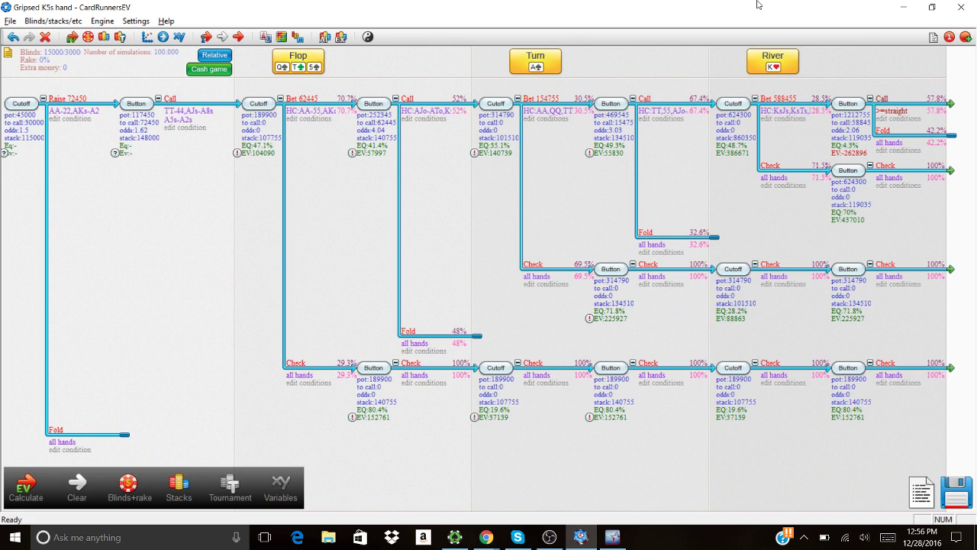
pyautogui.moveTo(60, 467)
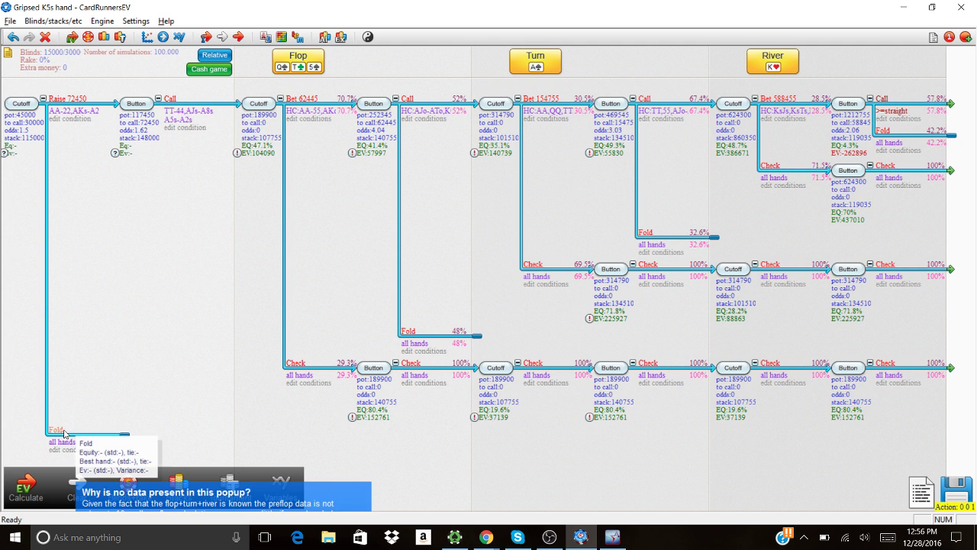